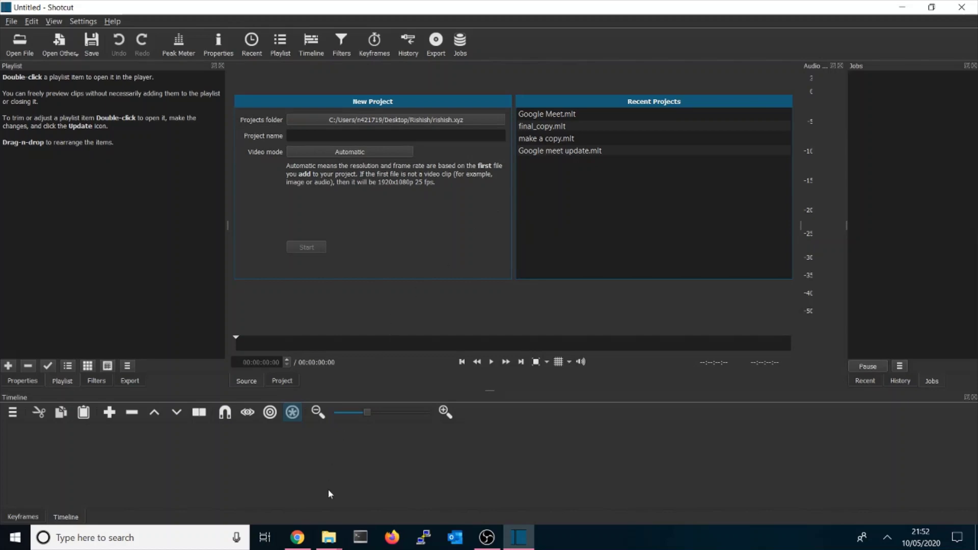
Import rishish-1 and rishish-2 from the make copy videos folder into the playlist
mouse_move(329, 536)
mouse_move(213, 494)
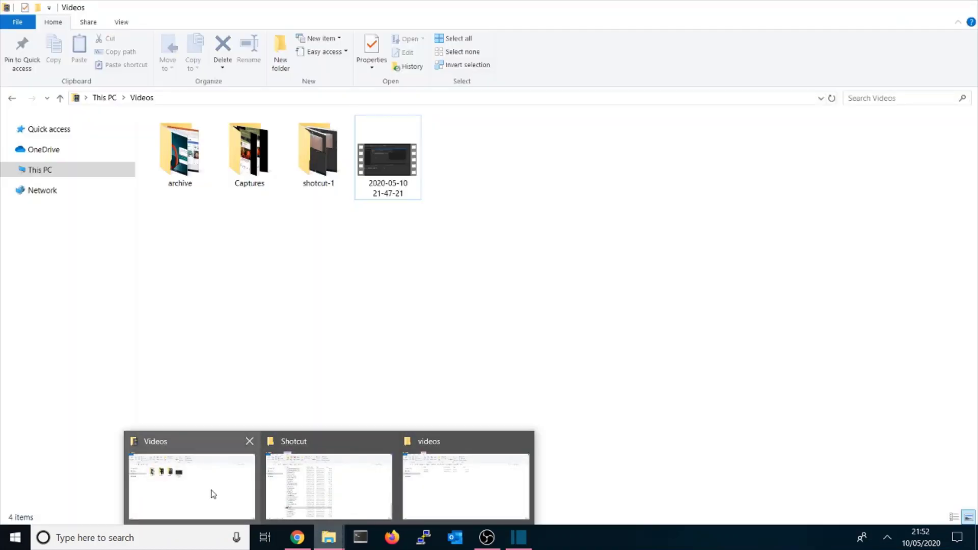
click(442, 473)
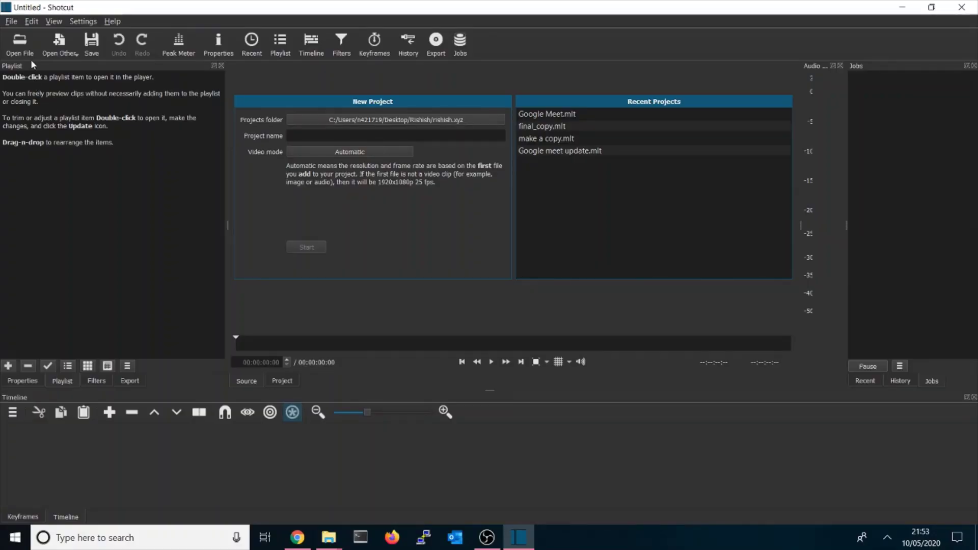
click(15, 35)
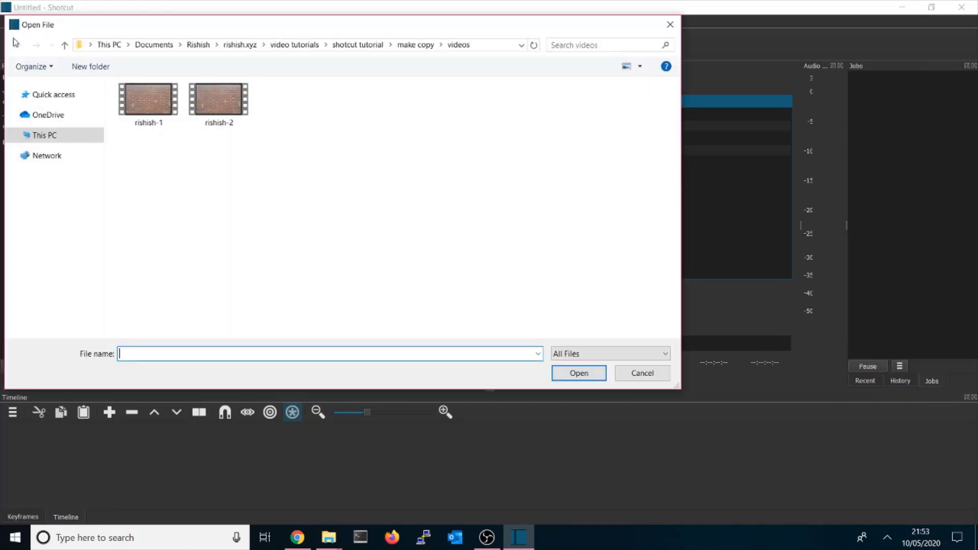
drag(267, 140, 127, 88)
click(579, 373)
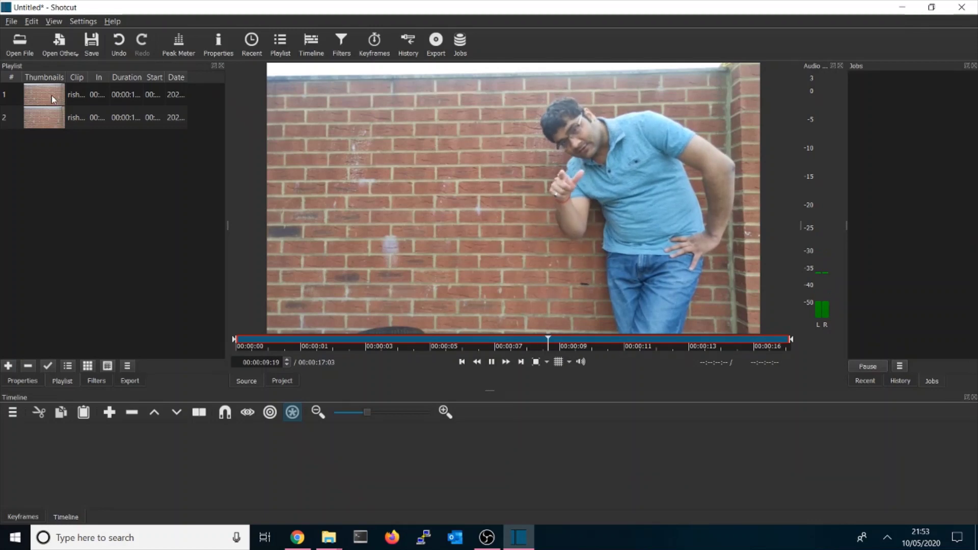
Place rishish-1 on track V1 and add a second video track
drag(50, 96, 79, 478)
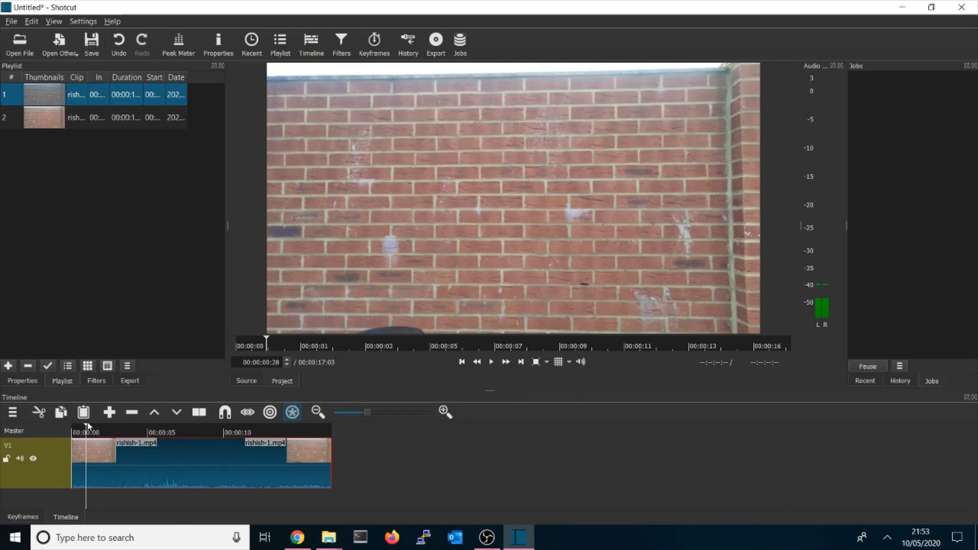
click(17, 415)
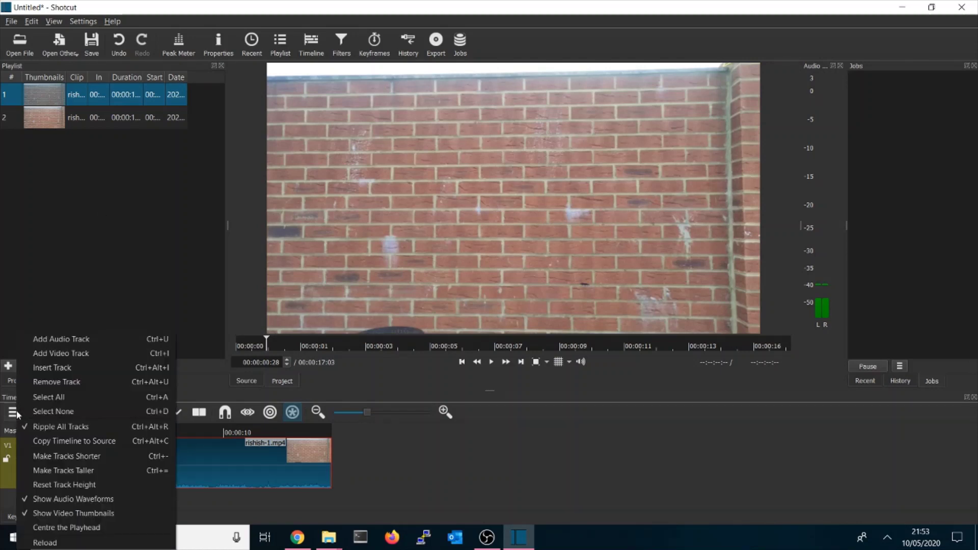
click(95, 354)
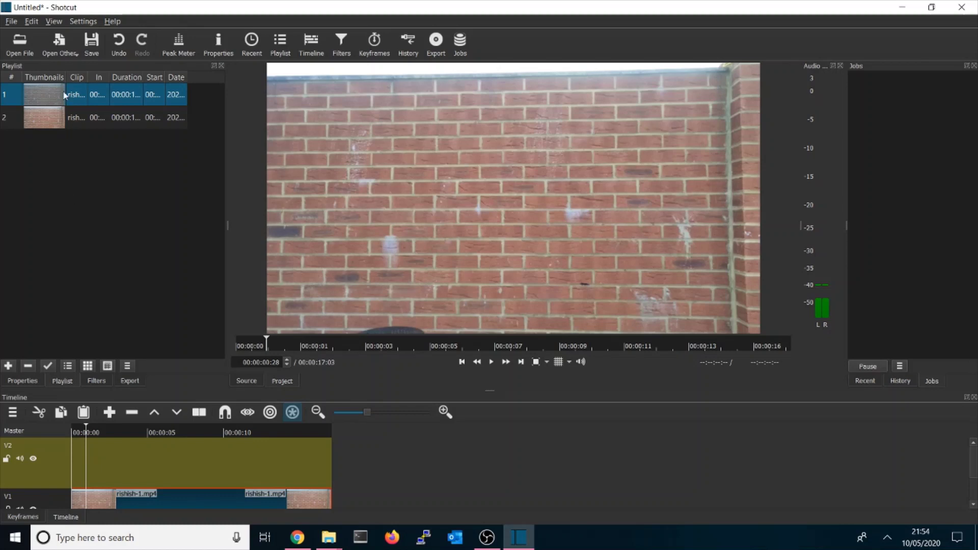
Put rishish-2 on V2 starting at 00:00:00 and enlarge the timeline panel
drag(48, 113, 135, 454)
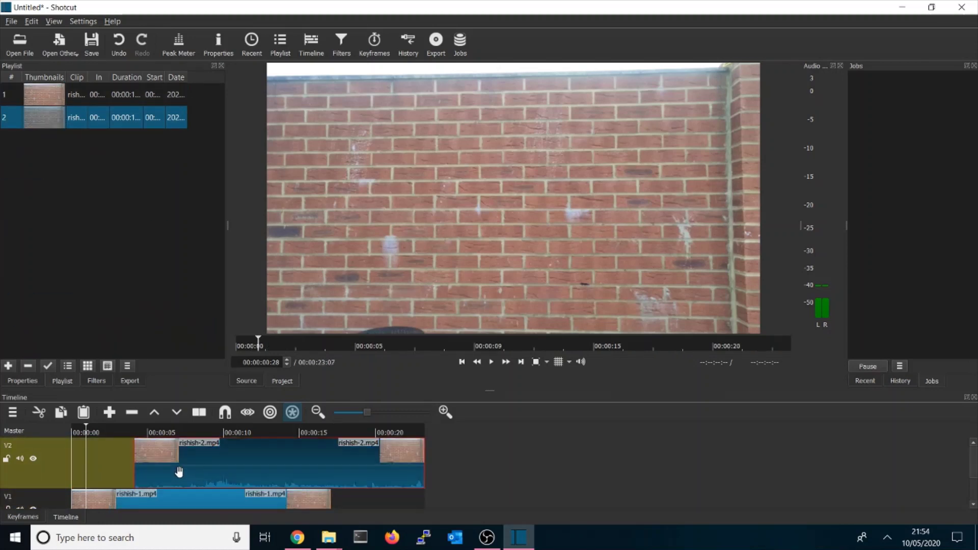
drag(199, 461, 136, 452)
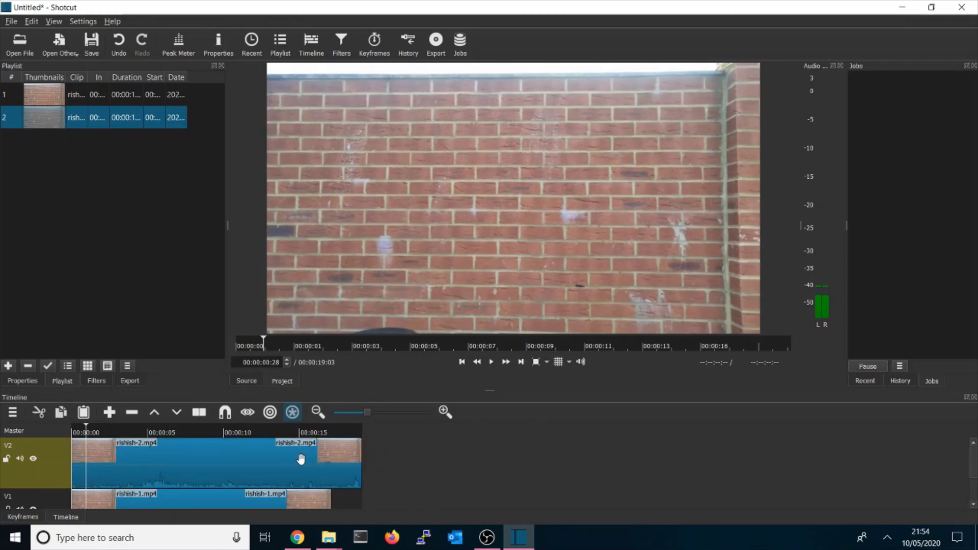
drag(490, 392, 488, 342)
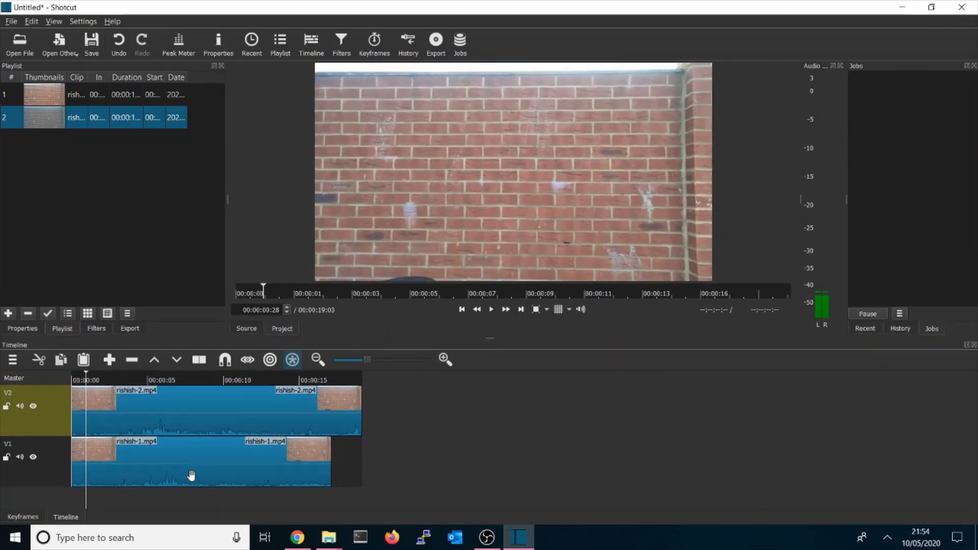
Apply the Mask: Simple Shape filter to the rishish-2.mp4 clip on V2
click(219, 408)
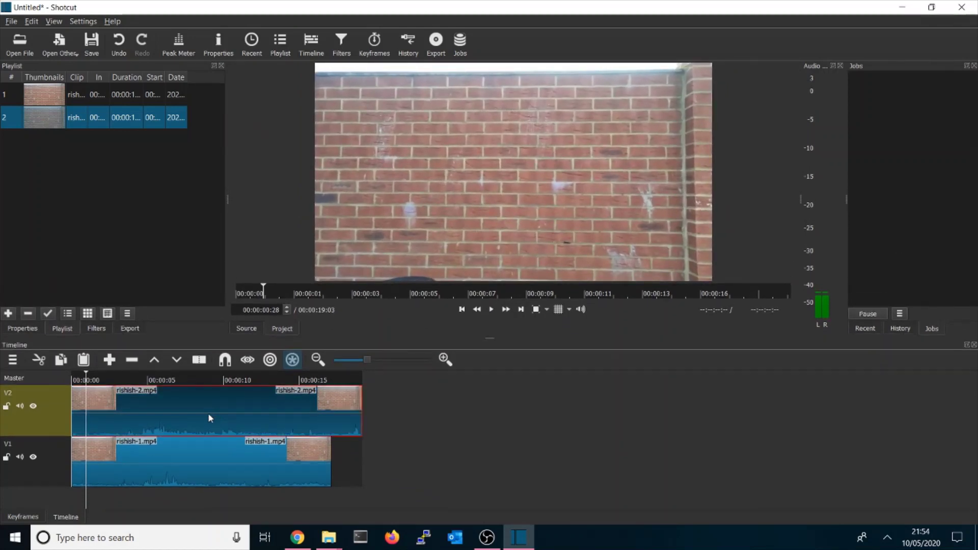
click(96, 328)
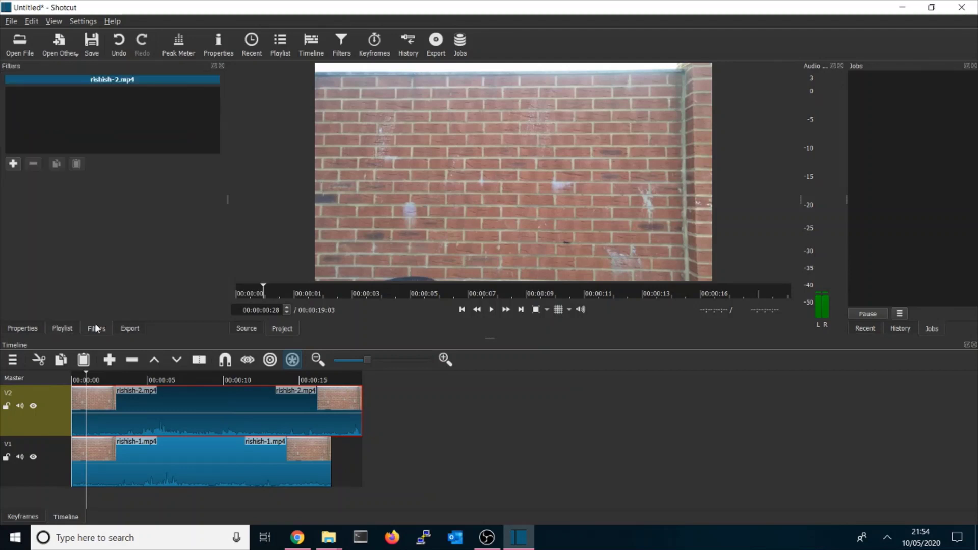
click(11, 162)
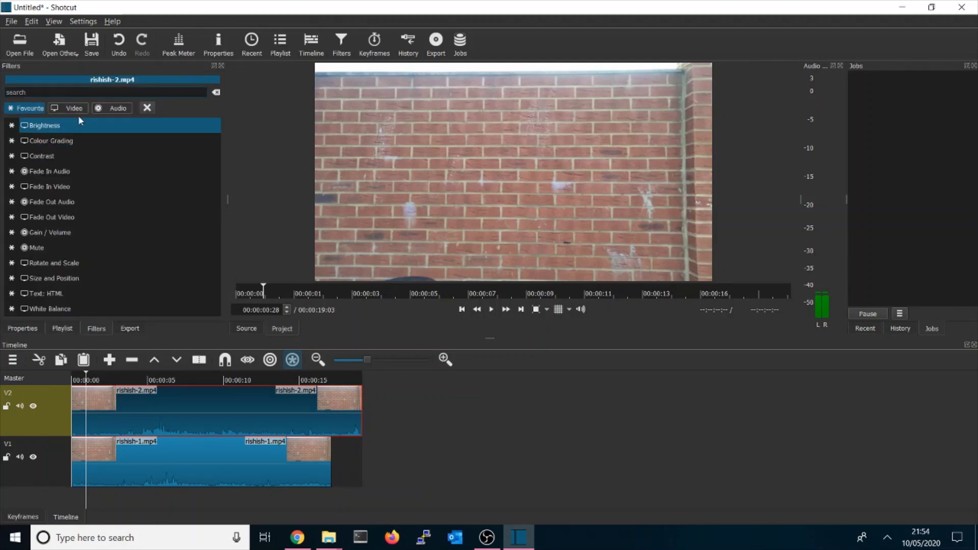
text(mask)
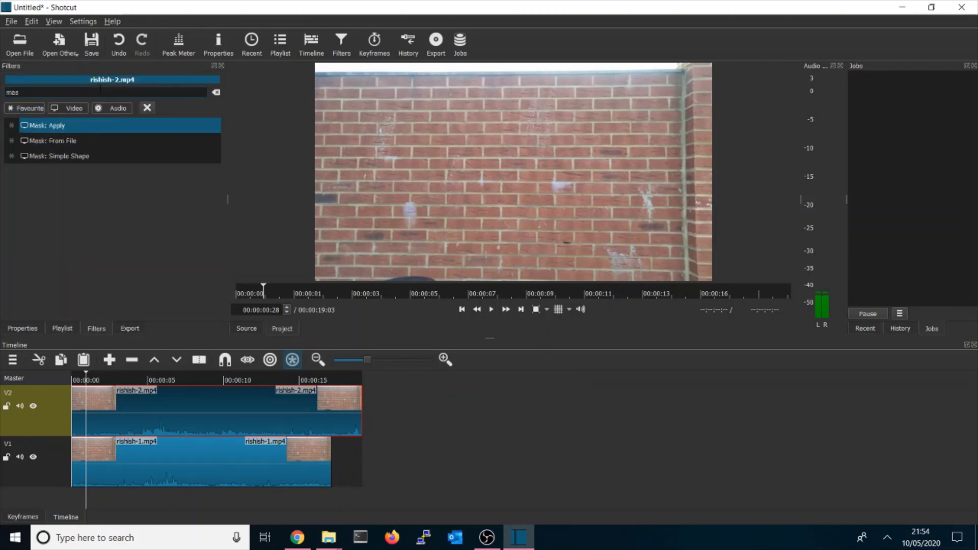
click(41, 156)
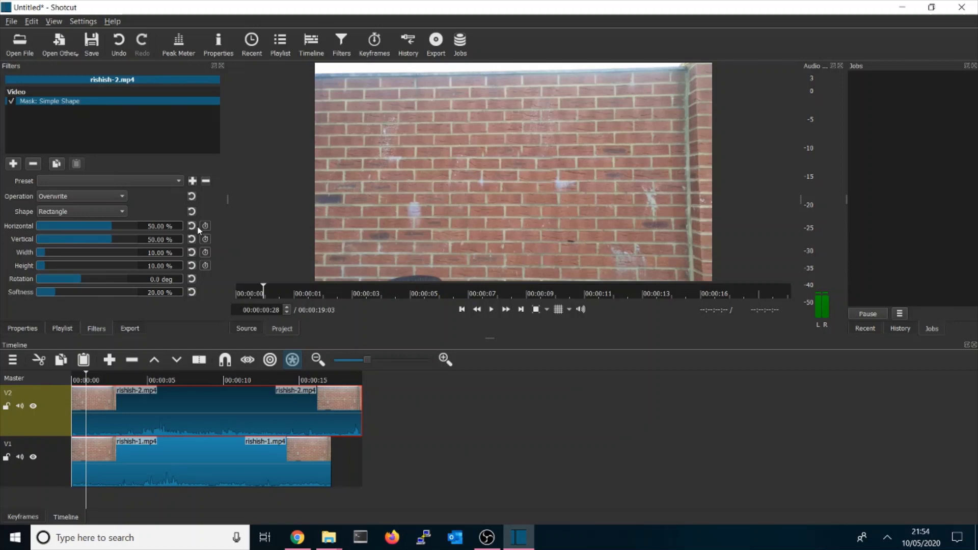
Pause on a frame with both people; set mask Width 31.19%, Horizontal 19.80%, Height 71.29%
click(491, 312)
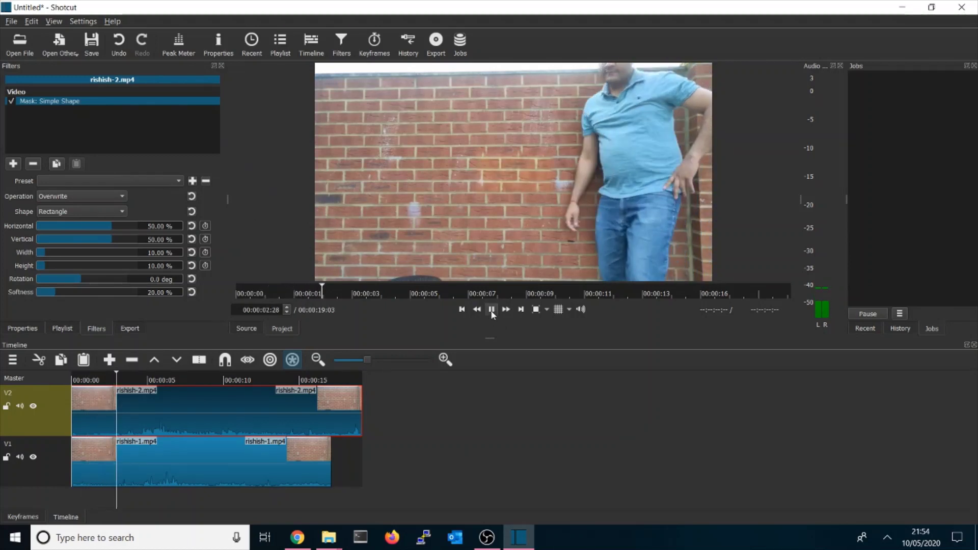
click(492, 310)
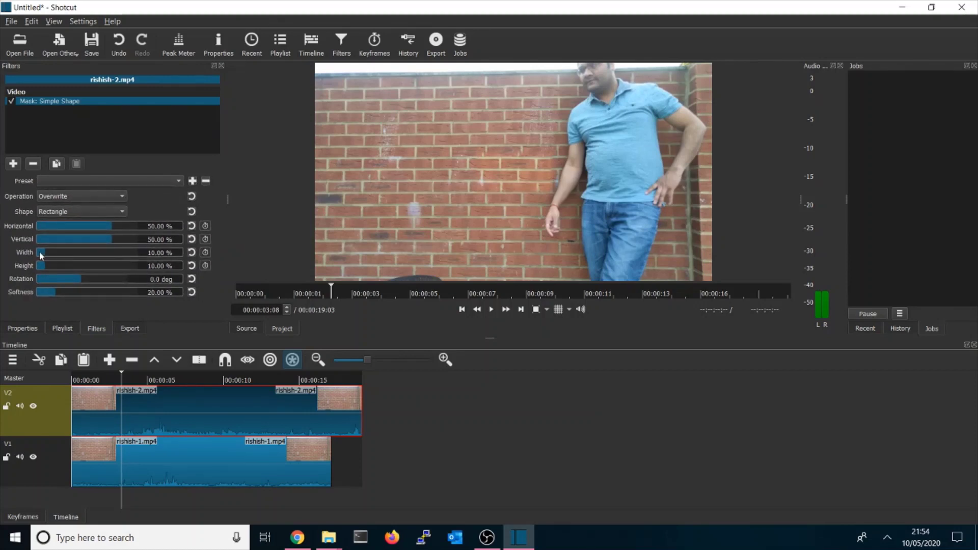
drag(42, 252, 69, 249)
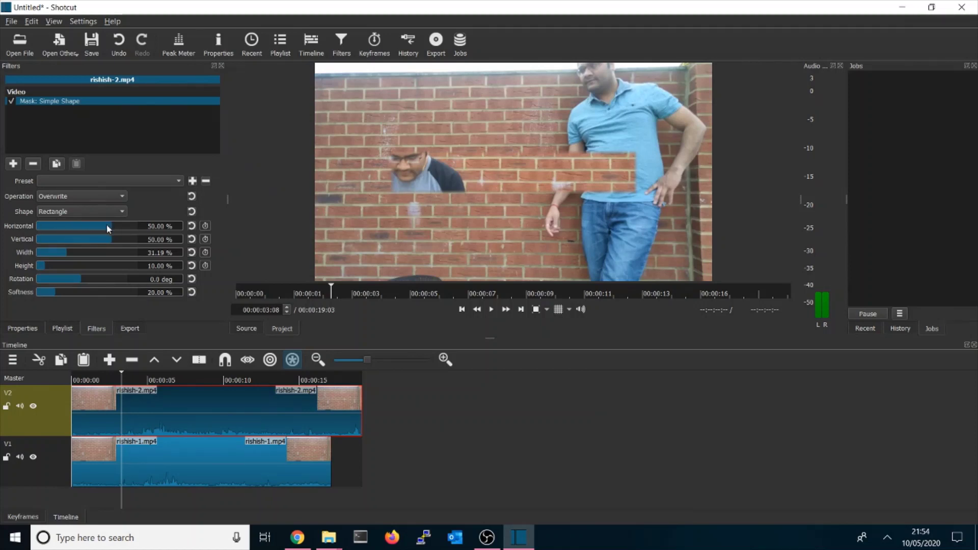
drag(109, 228, 99, 226)
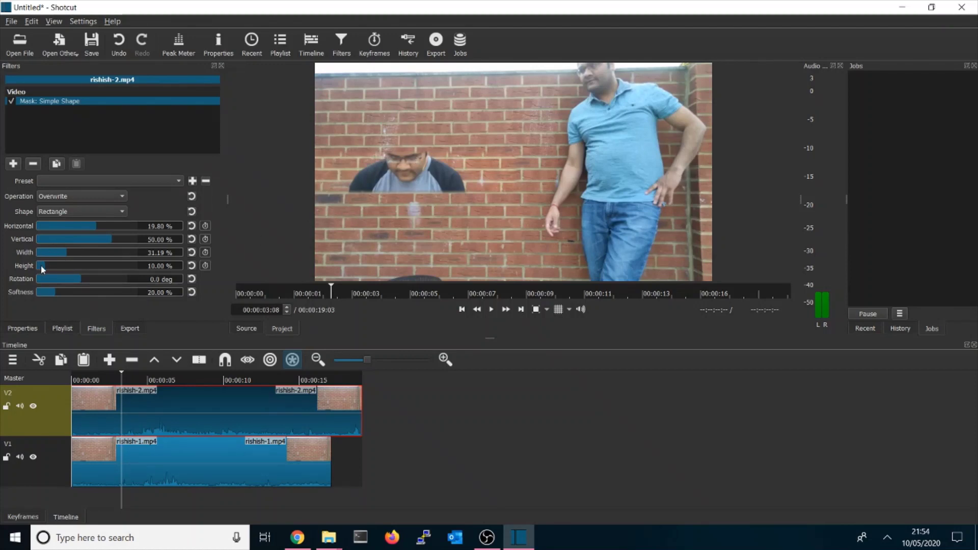
drag(41, 265, 110, 257)
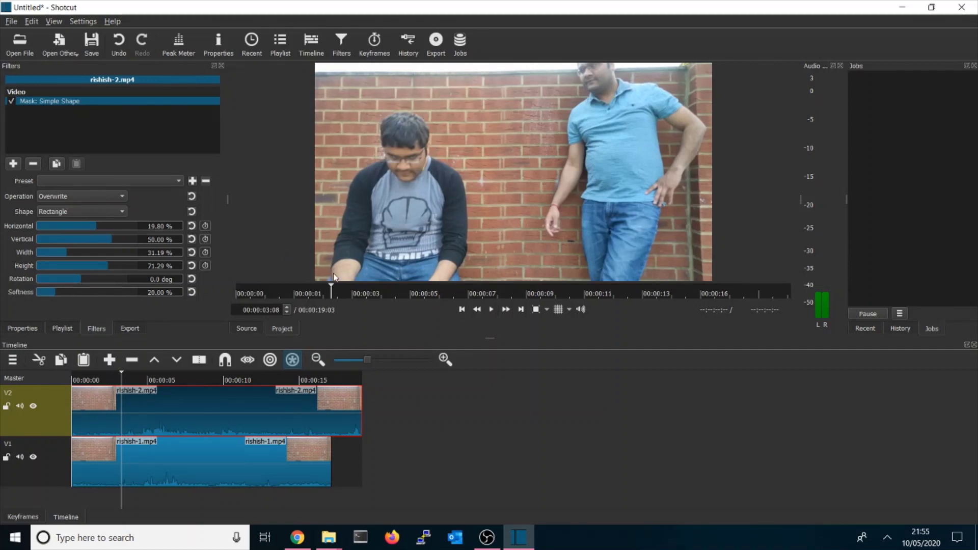
drag(333, 282, 307, 288)
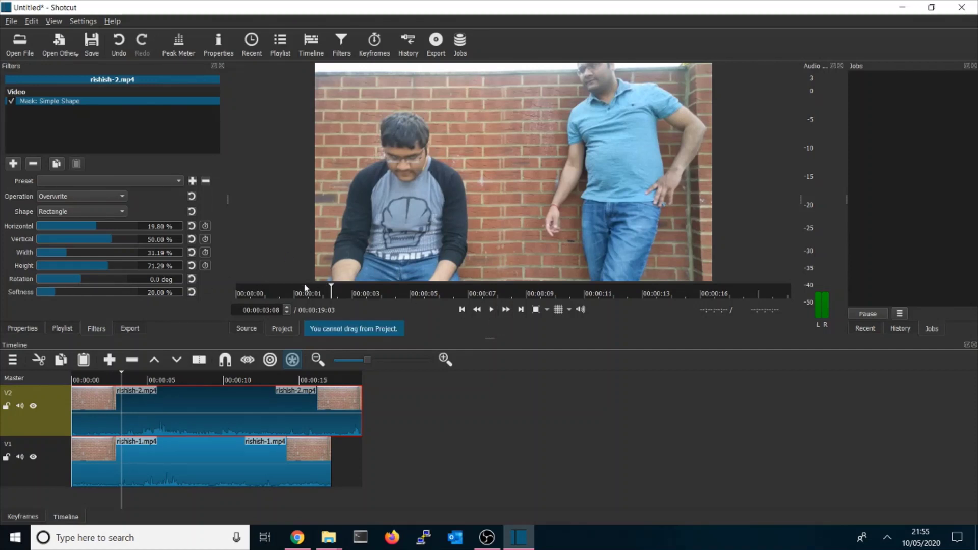
Replay the composite from about one second, pause at 00:00:06:20, and heighten the timeline
click(278, 294)
click(491, 309)
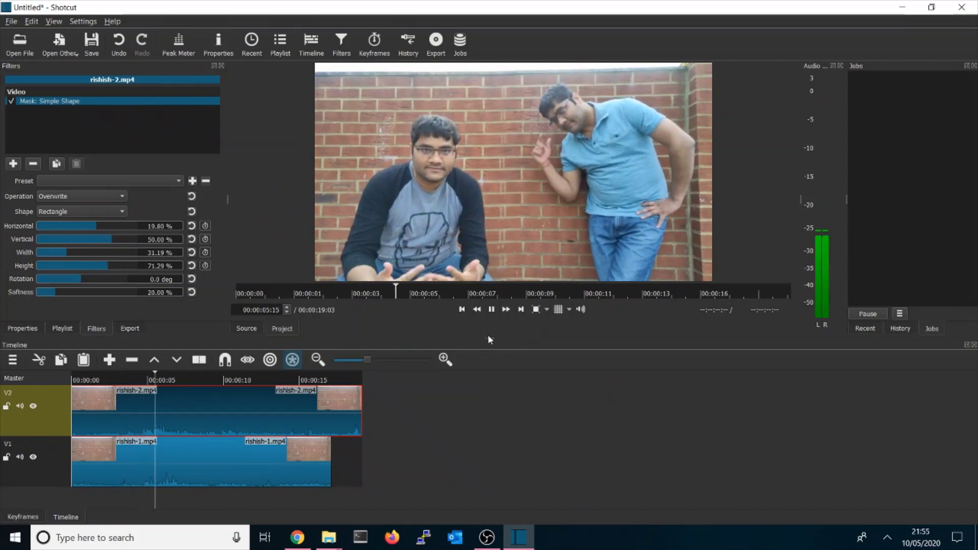
click(493, 309)
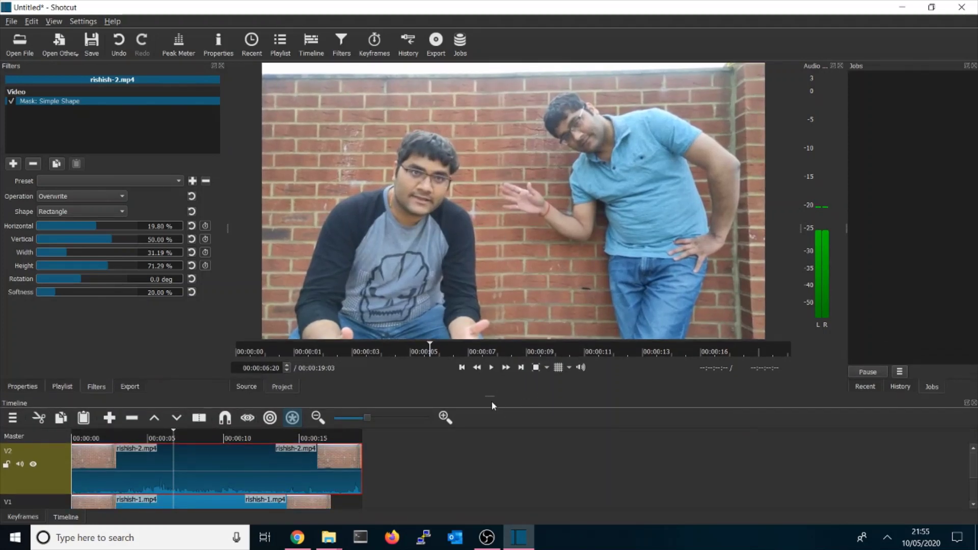
drag(492, 399, 494, 292)
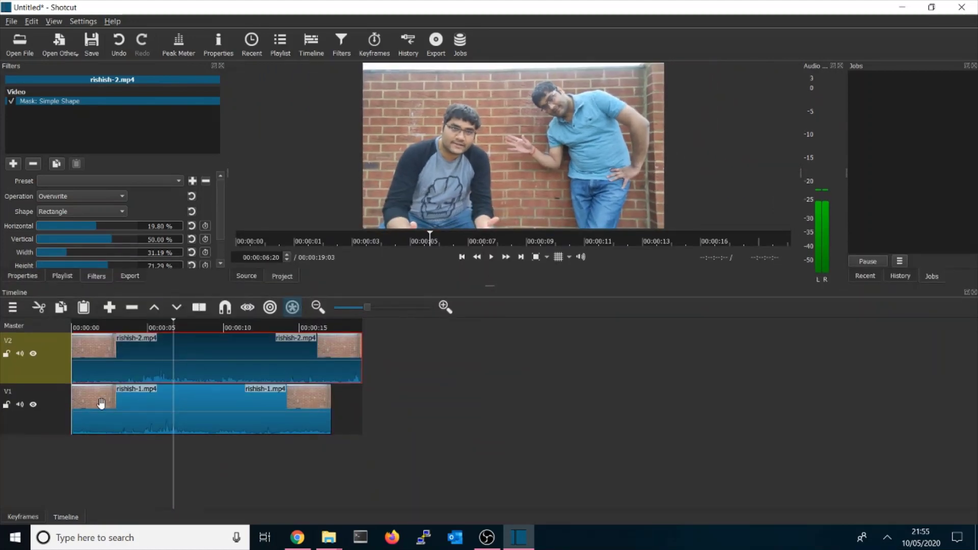
Detach rishish-2's audio onto track A1 and mute it
right_click(130, 365)
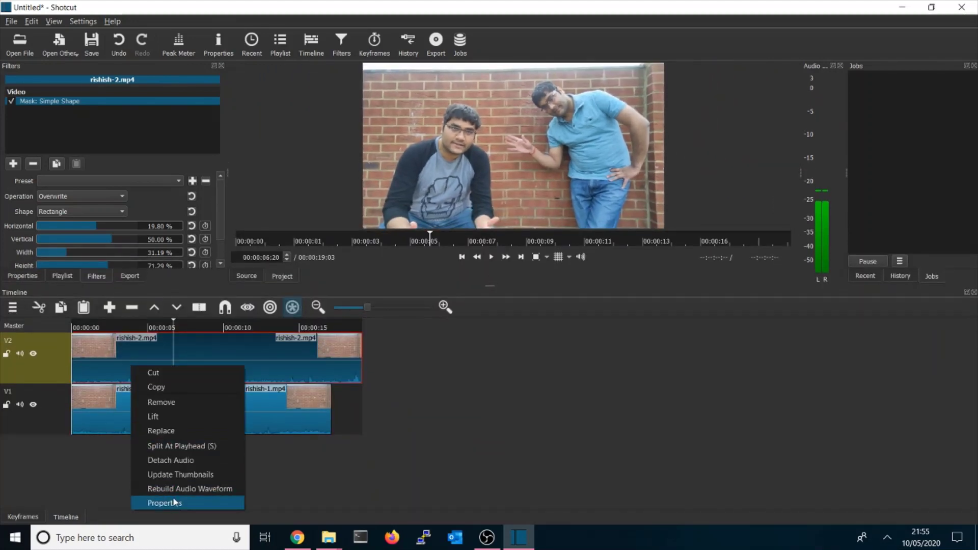
click(198, 461)
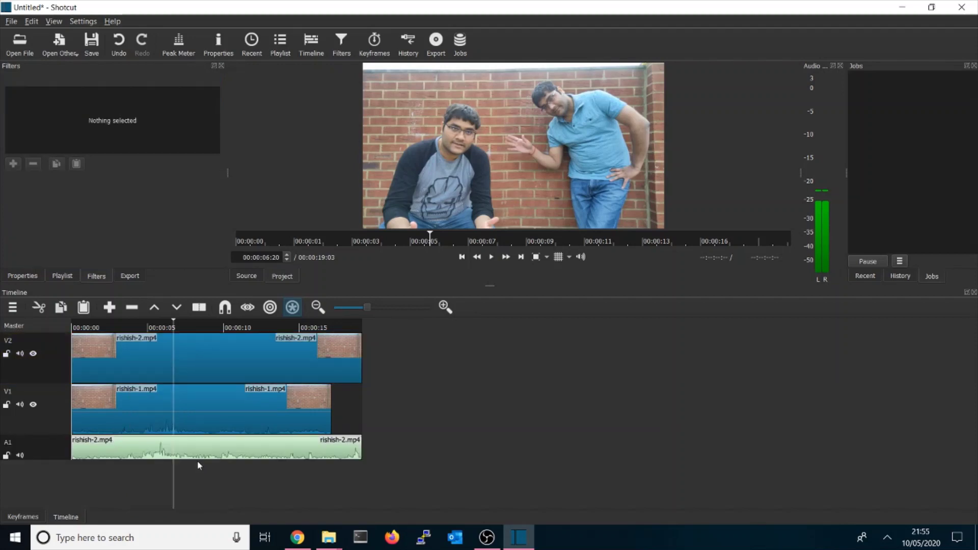
click(21, 455)
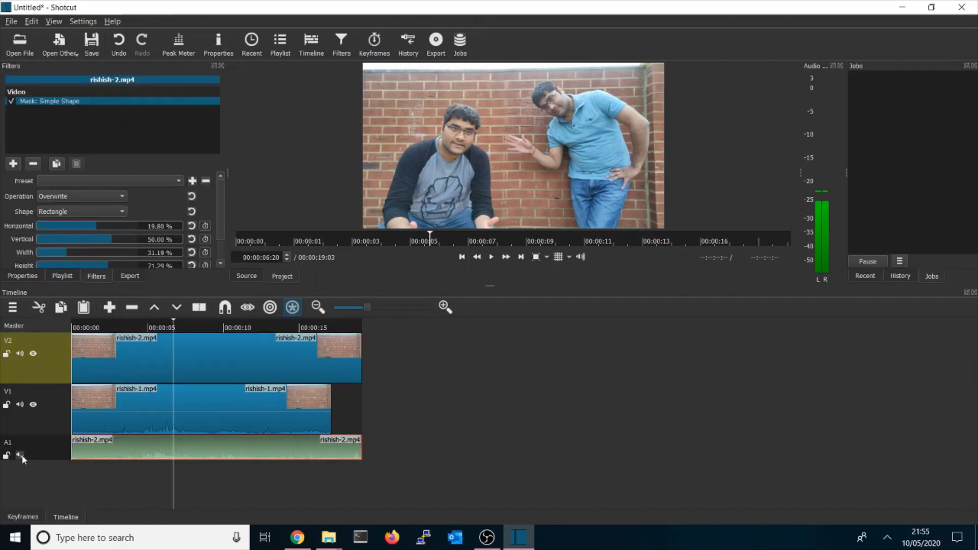
Detach rishish-1's audio onto track A2 and mute it
click(246, 421)
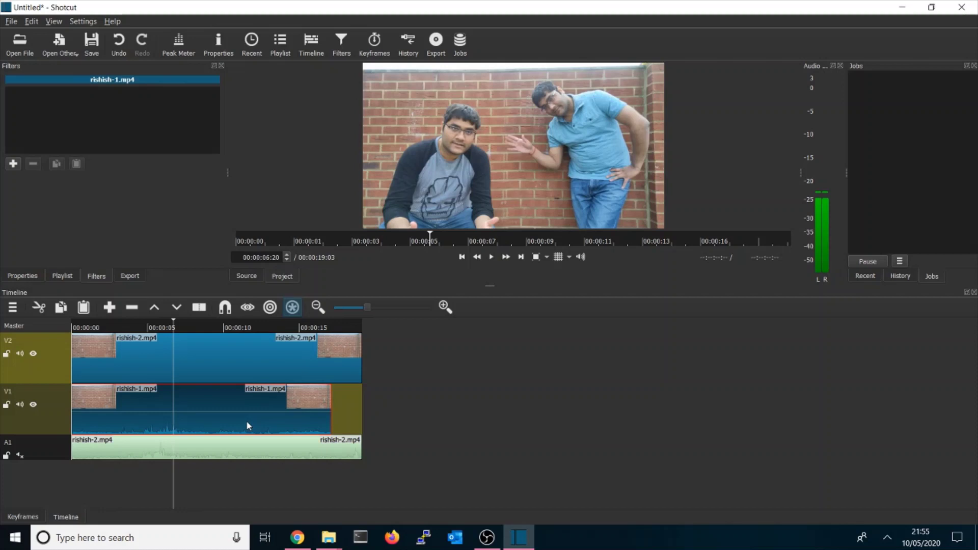
right_click(247, 421)
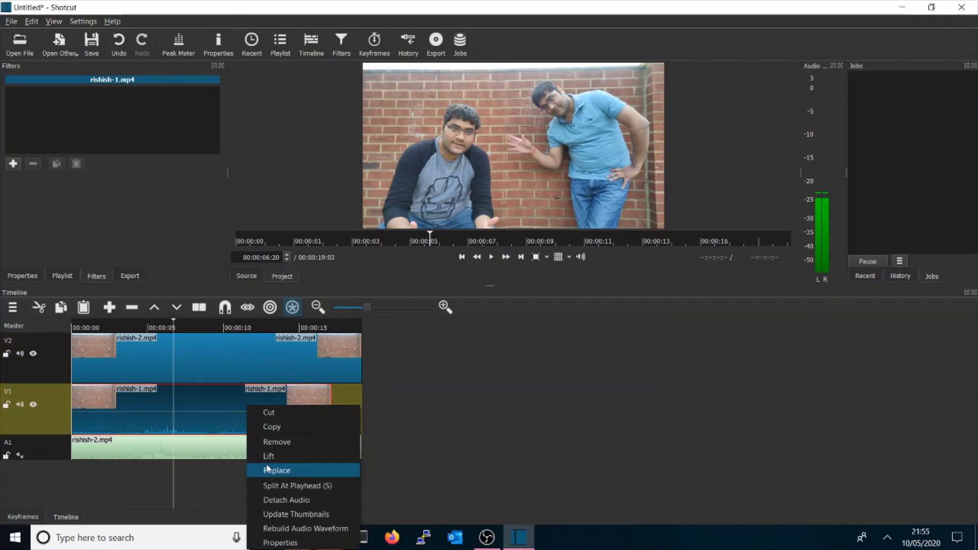
click(189, 428)
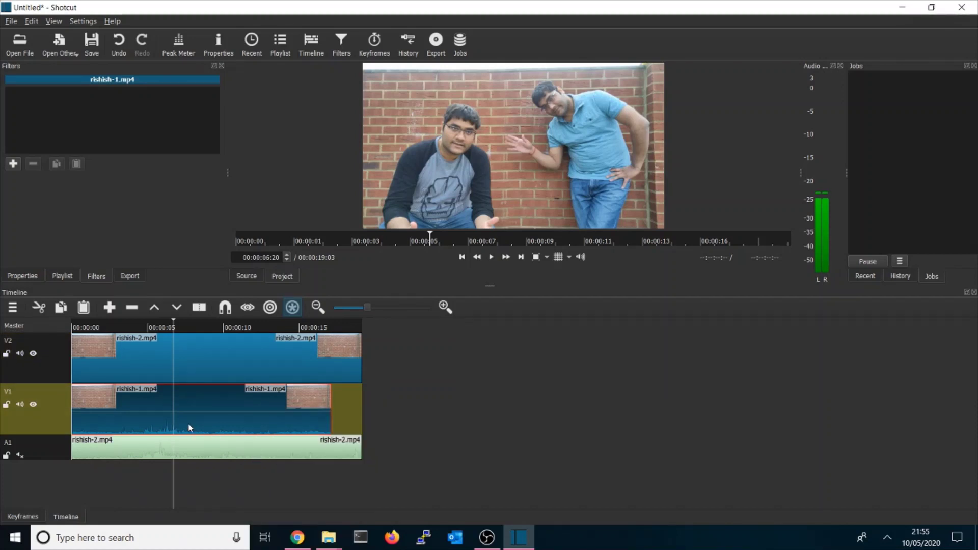
right_click(190, 428)
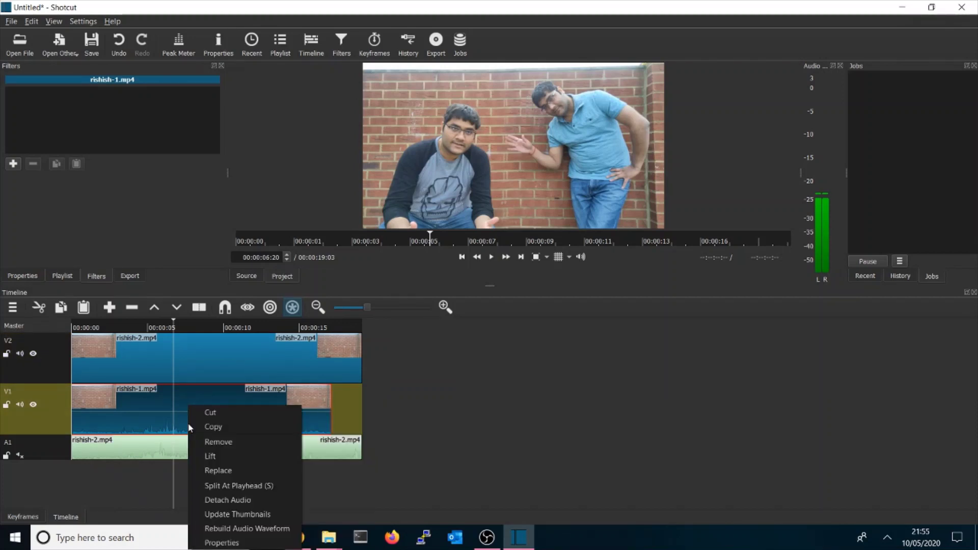
click(218, 502)
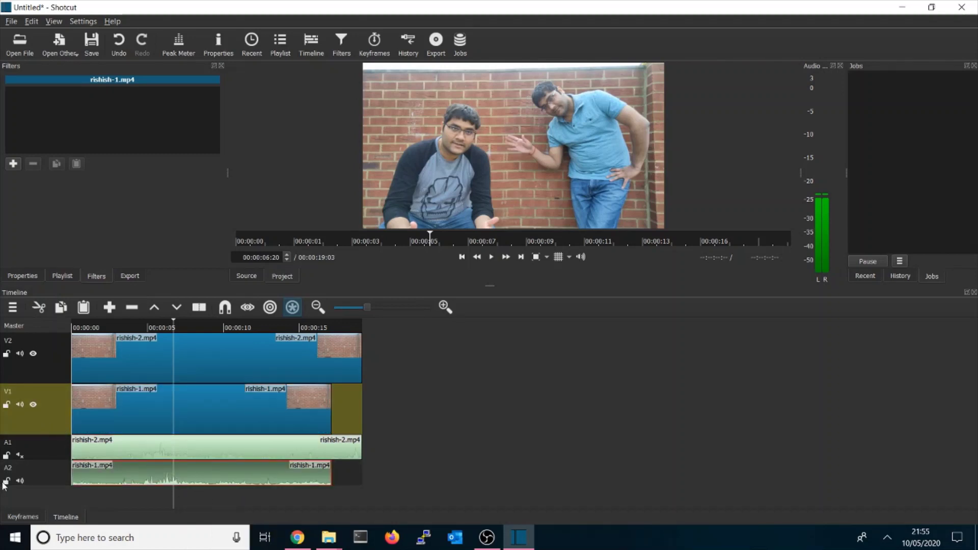
click(21, 481)
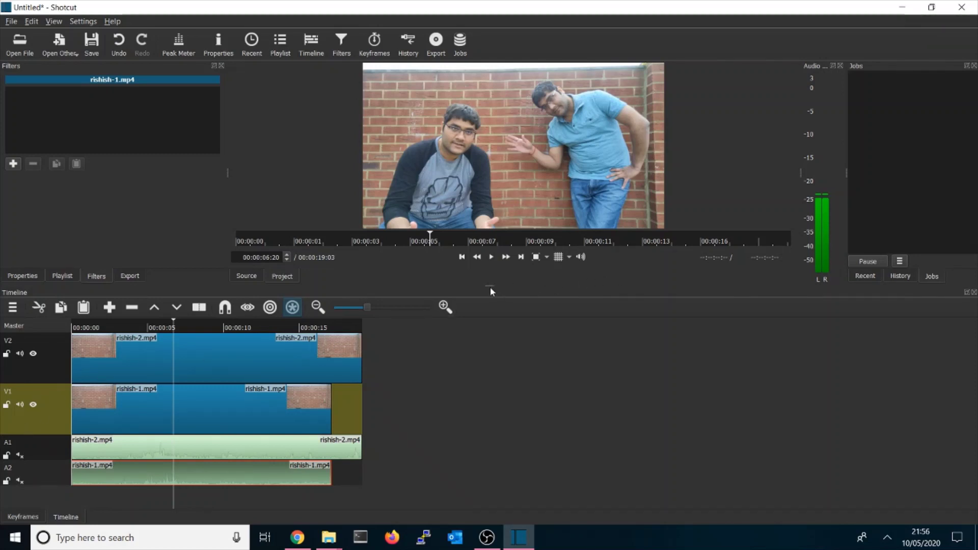
Enlarge the player preview and play the masked composite from about 00:00:01
drag(492, 288, 487, 375)
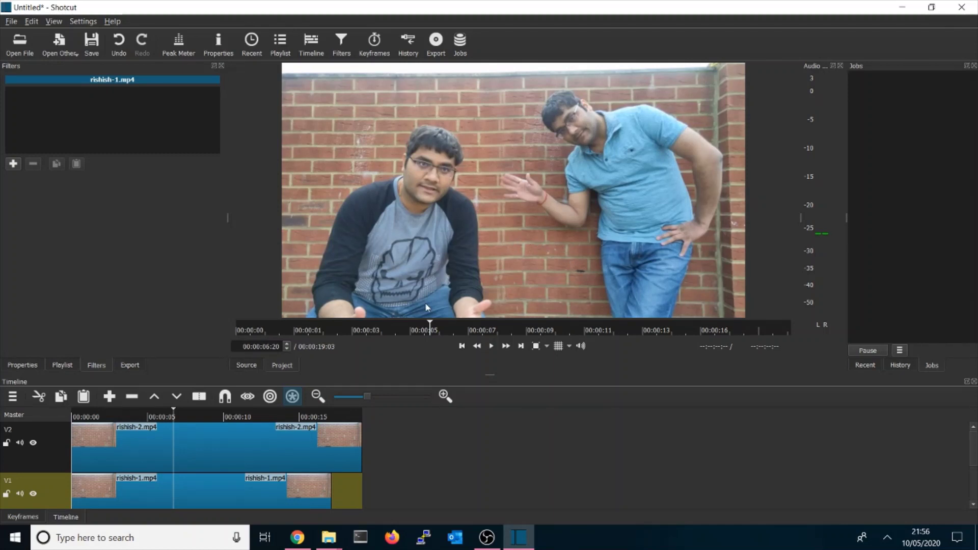
click(271, 329)
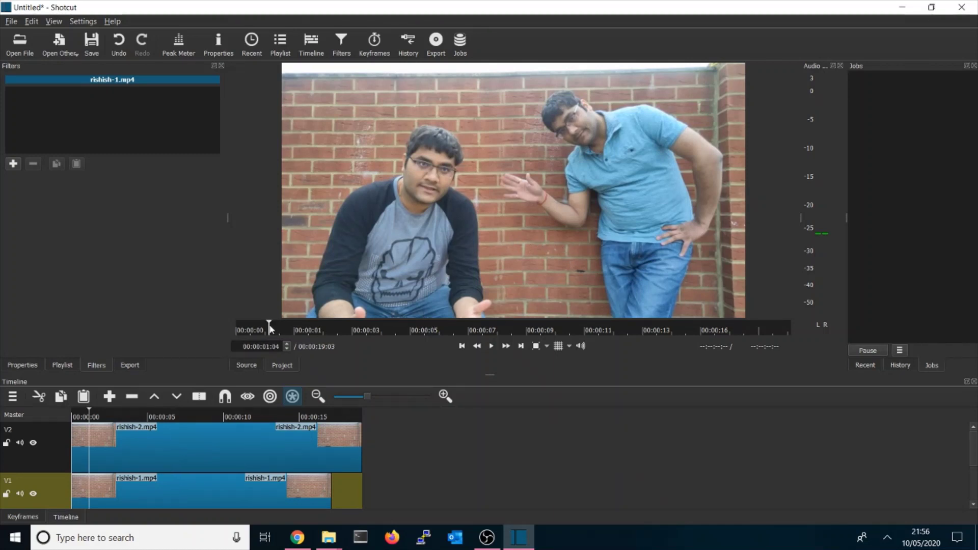
click(491, 346)
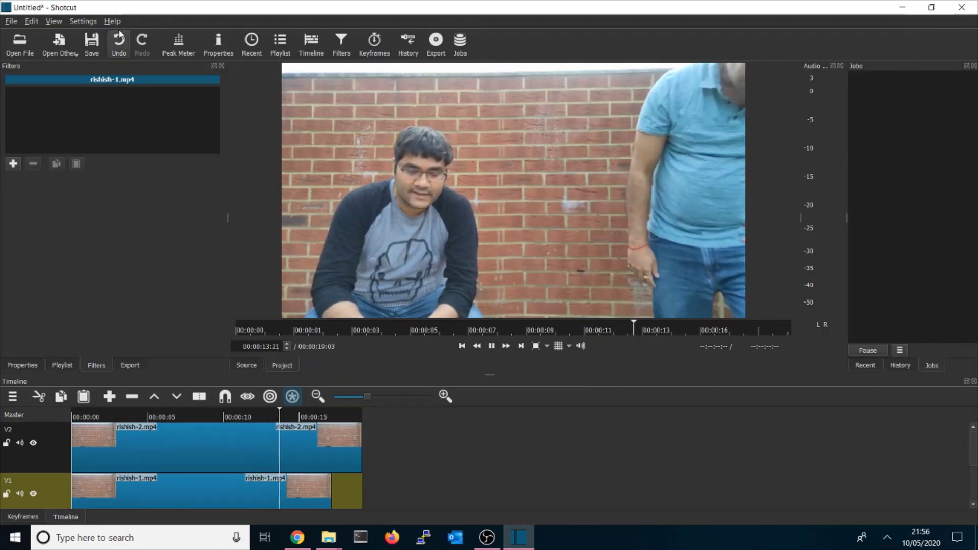
Export the timeline via File > Export Video as copy.mp4, replacing the existing file
click(7, 23)
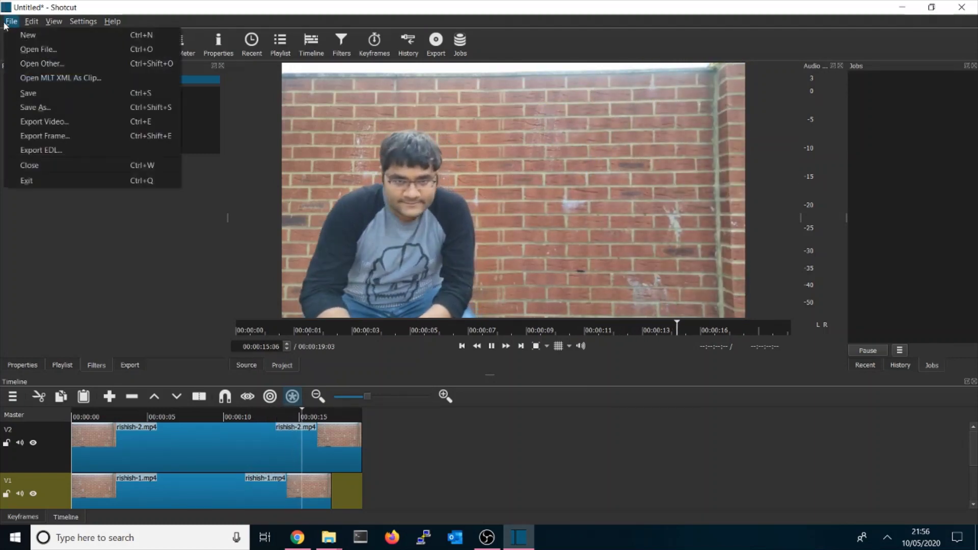
click(63, 123)
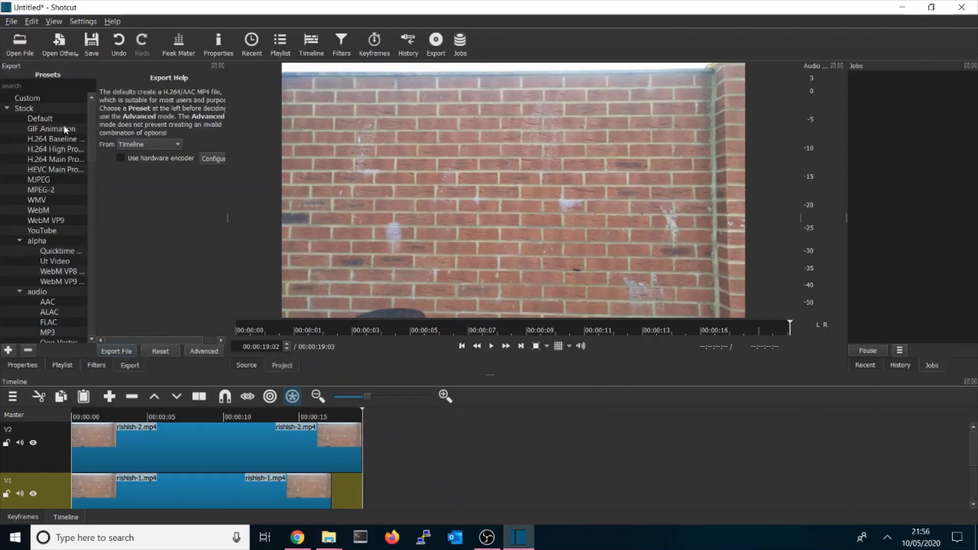
click(128, 354)
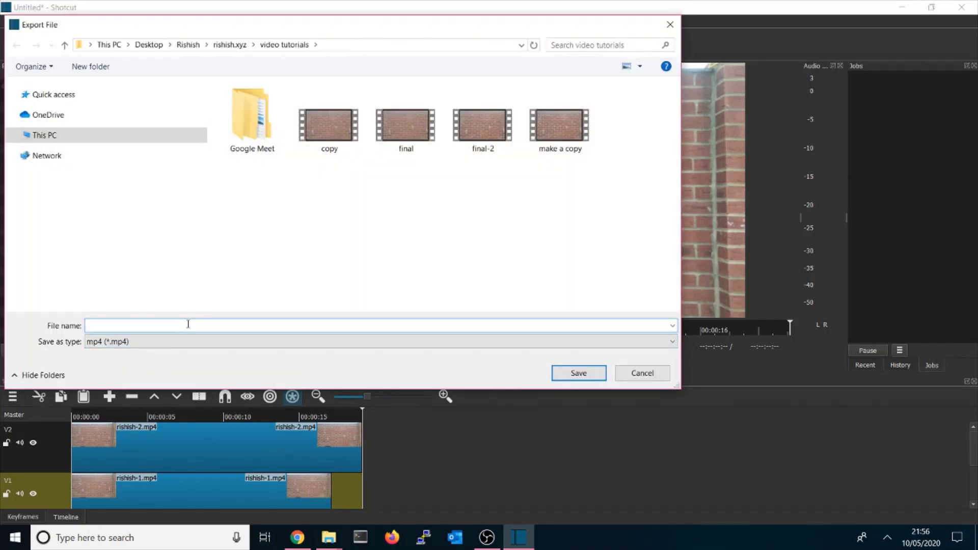
text(copy)
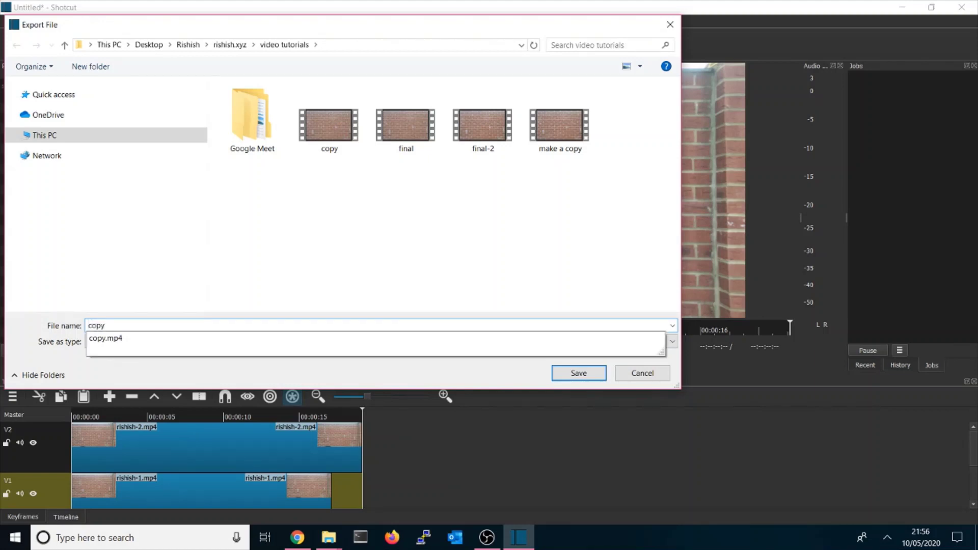
key(Return)
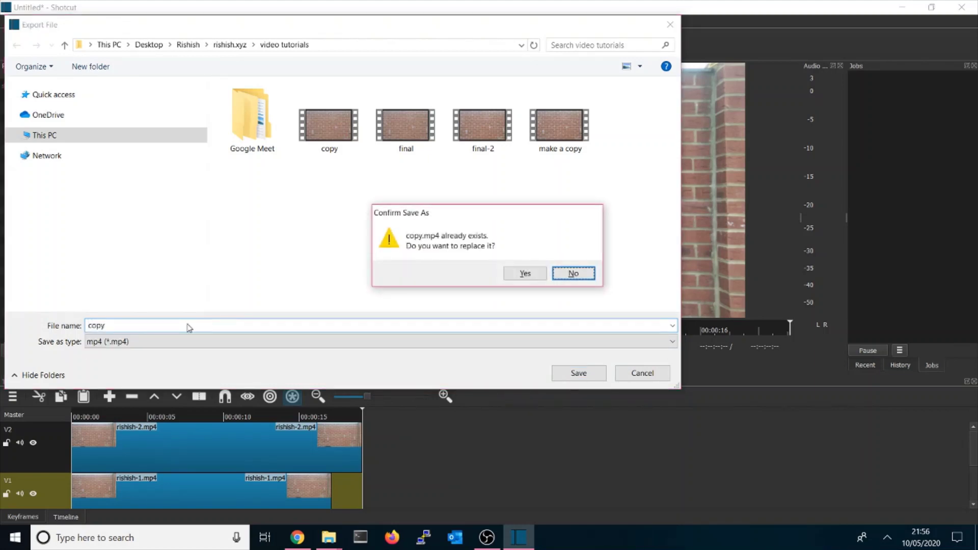
click(525, 275)
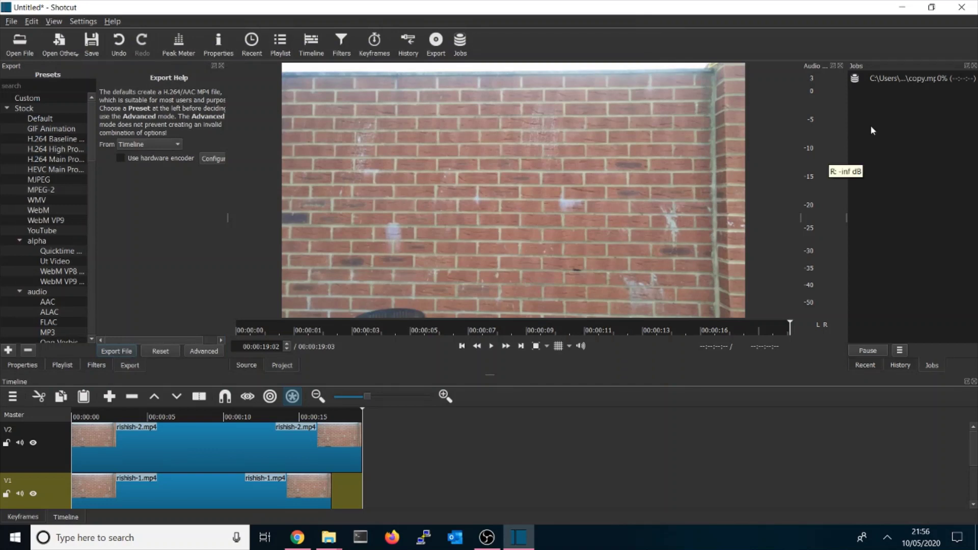
Wait in the Jobs panel while the copy.mp4 export job progresses
click(926, 83)
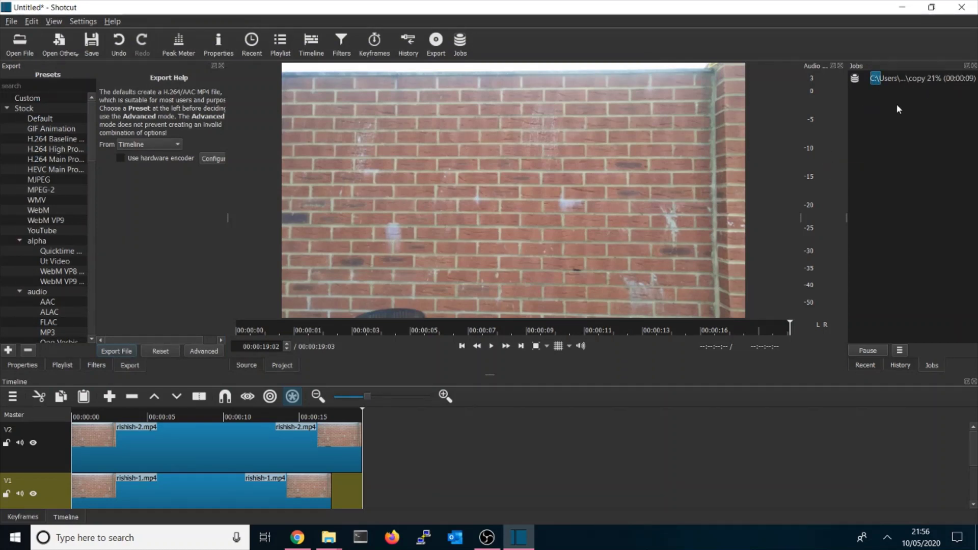